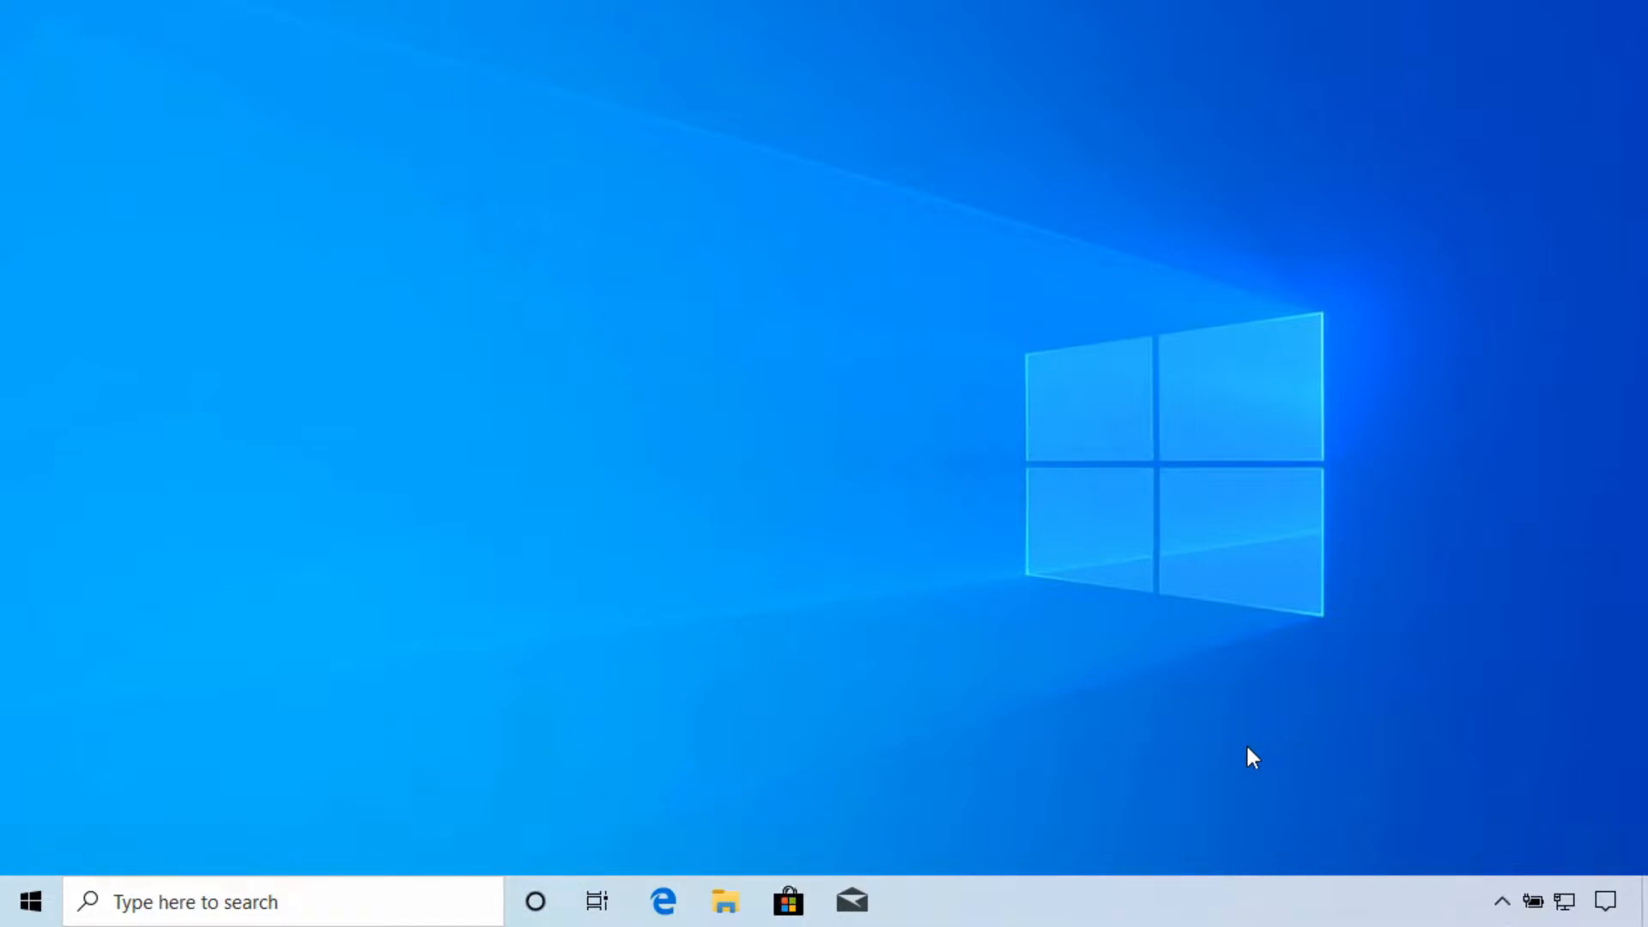
Reach the System settings via the Action Center's All settings entry
{"action": "left_click", "coordinate": [1606, 902]}
{"action": "left_click", "coordinate": [1352, 738]}
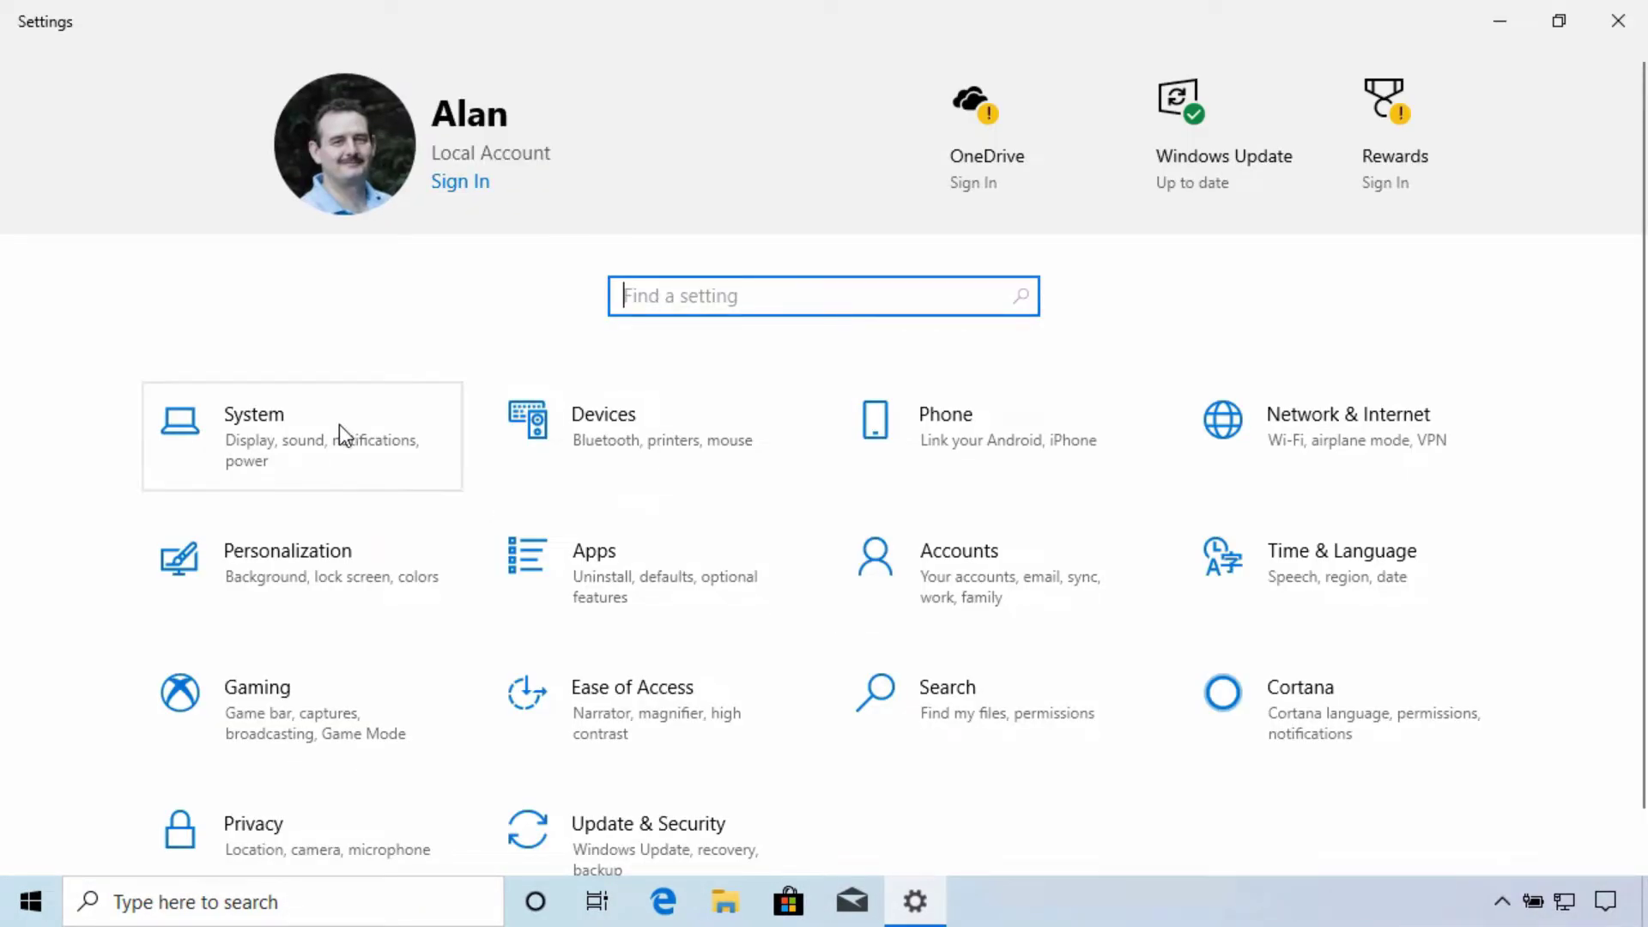
{"action": "left_click", "coordinate": [339, 424]}
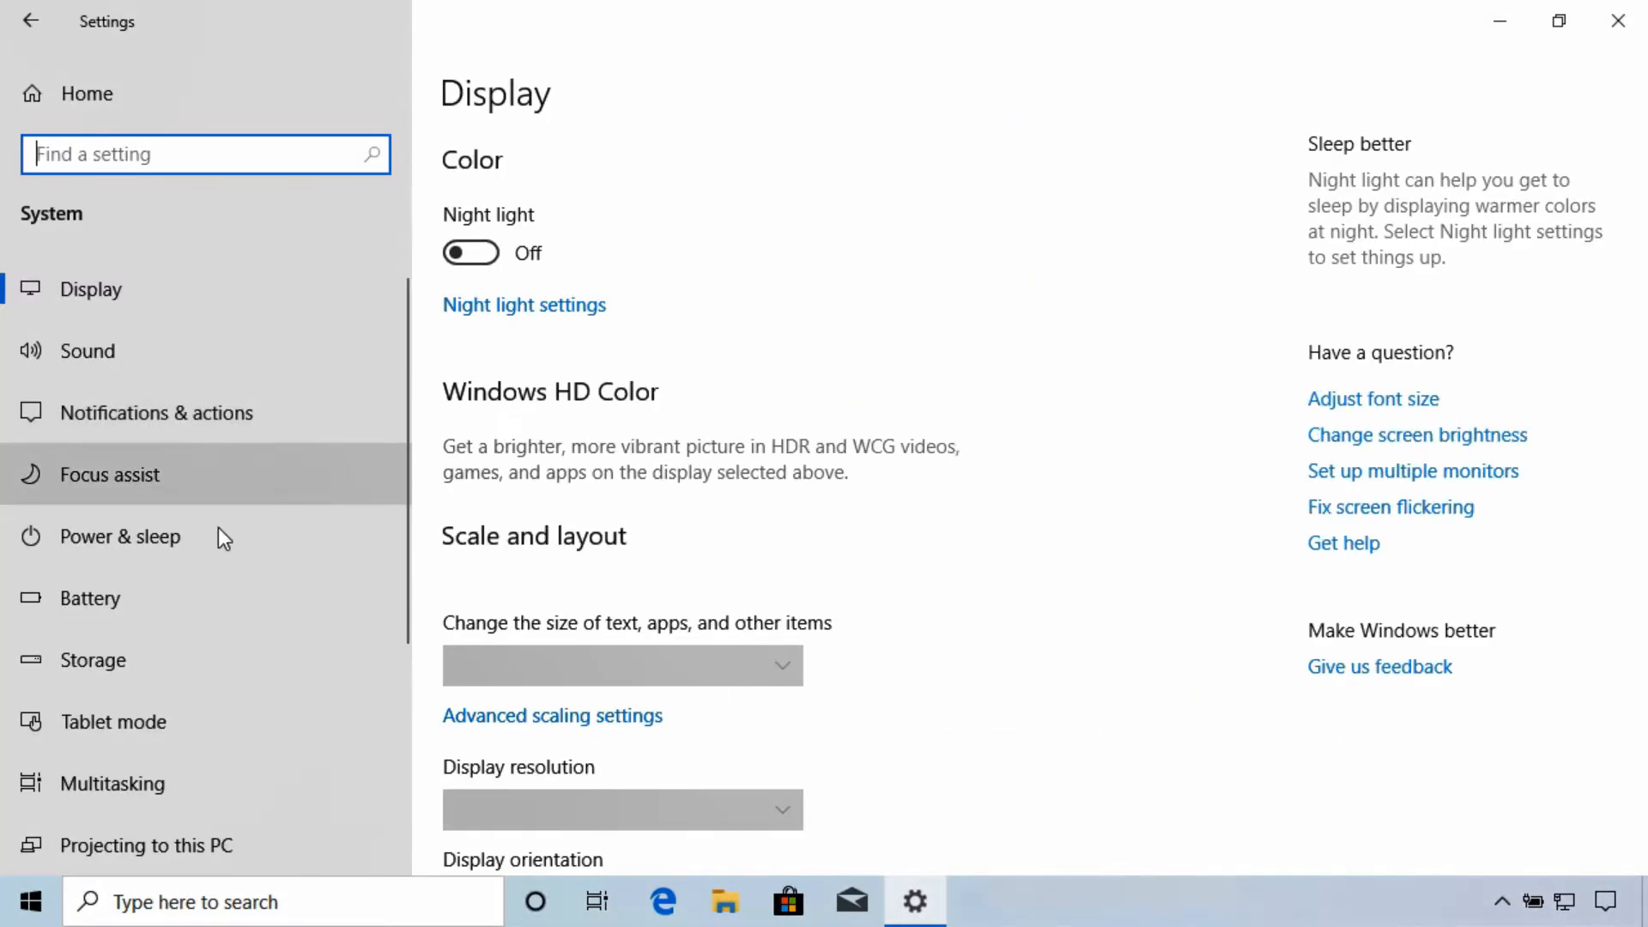
{"action": "scroll", "coordinate": [192, 644], "scroll_direction": "down", "scroll_amount": 3}
{"action": "scroll", "coordinate": [191, 687], "scroll_direction": "down", "scroll_amount": 3}
Switch to the Shared experiences page in the System sidebar
{"action": "left_click", "coordinate": [224, 545]}
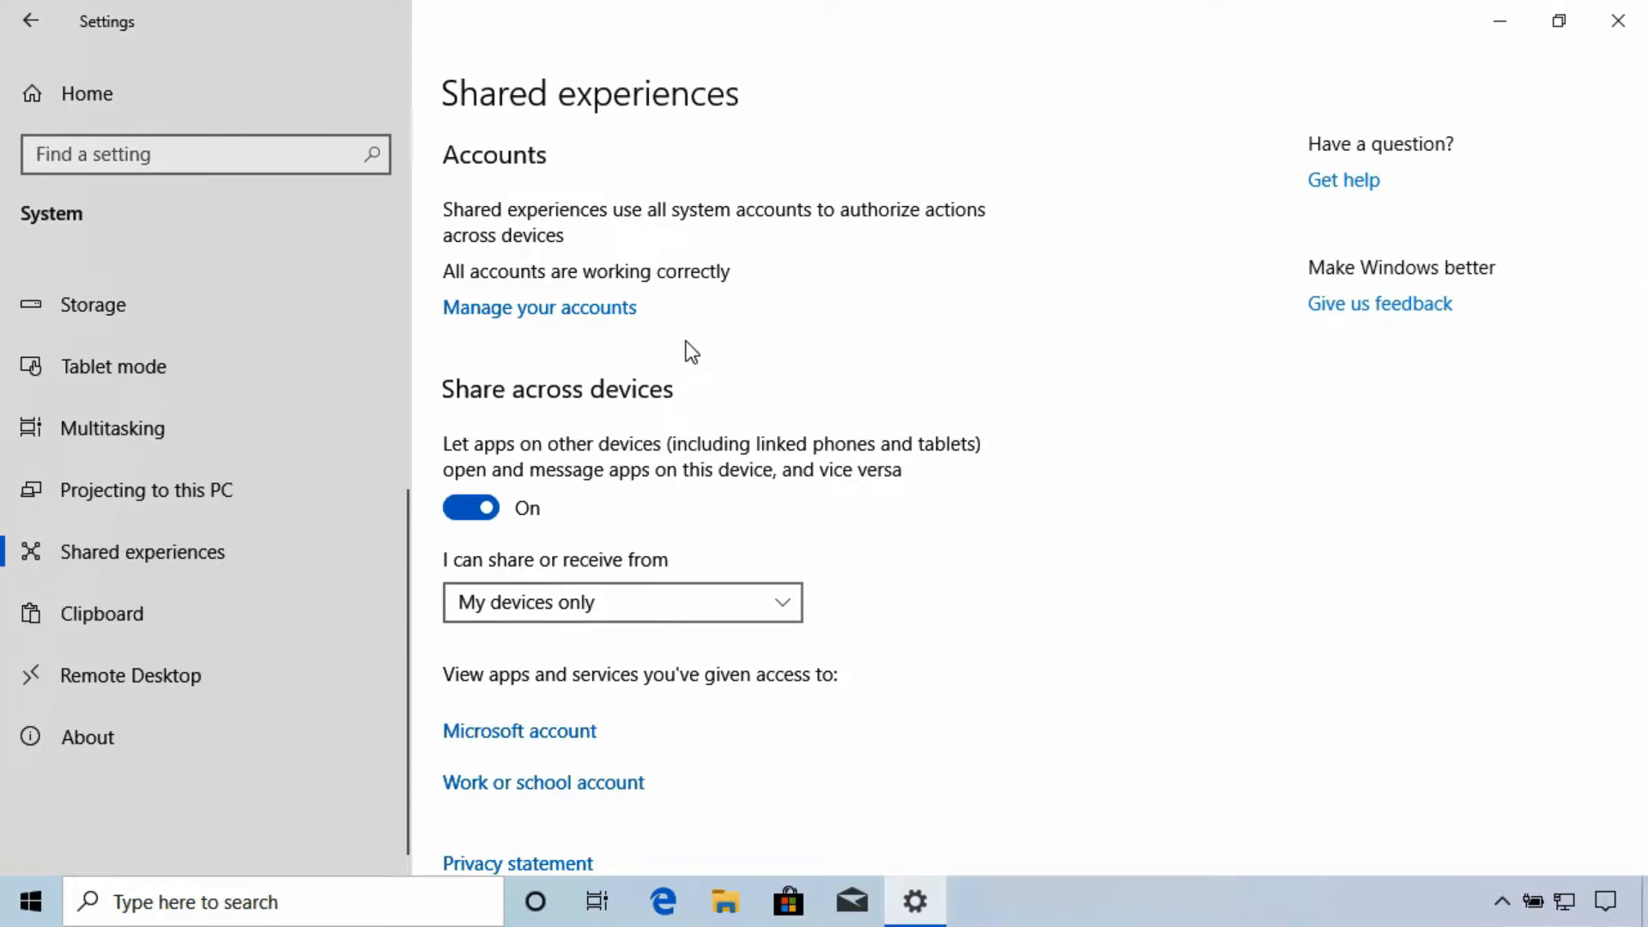
{"action": "scroll", "coordinate": [822, 442], "scroll_direction": "down", "scroll_amount": 1}
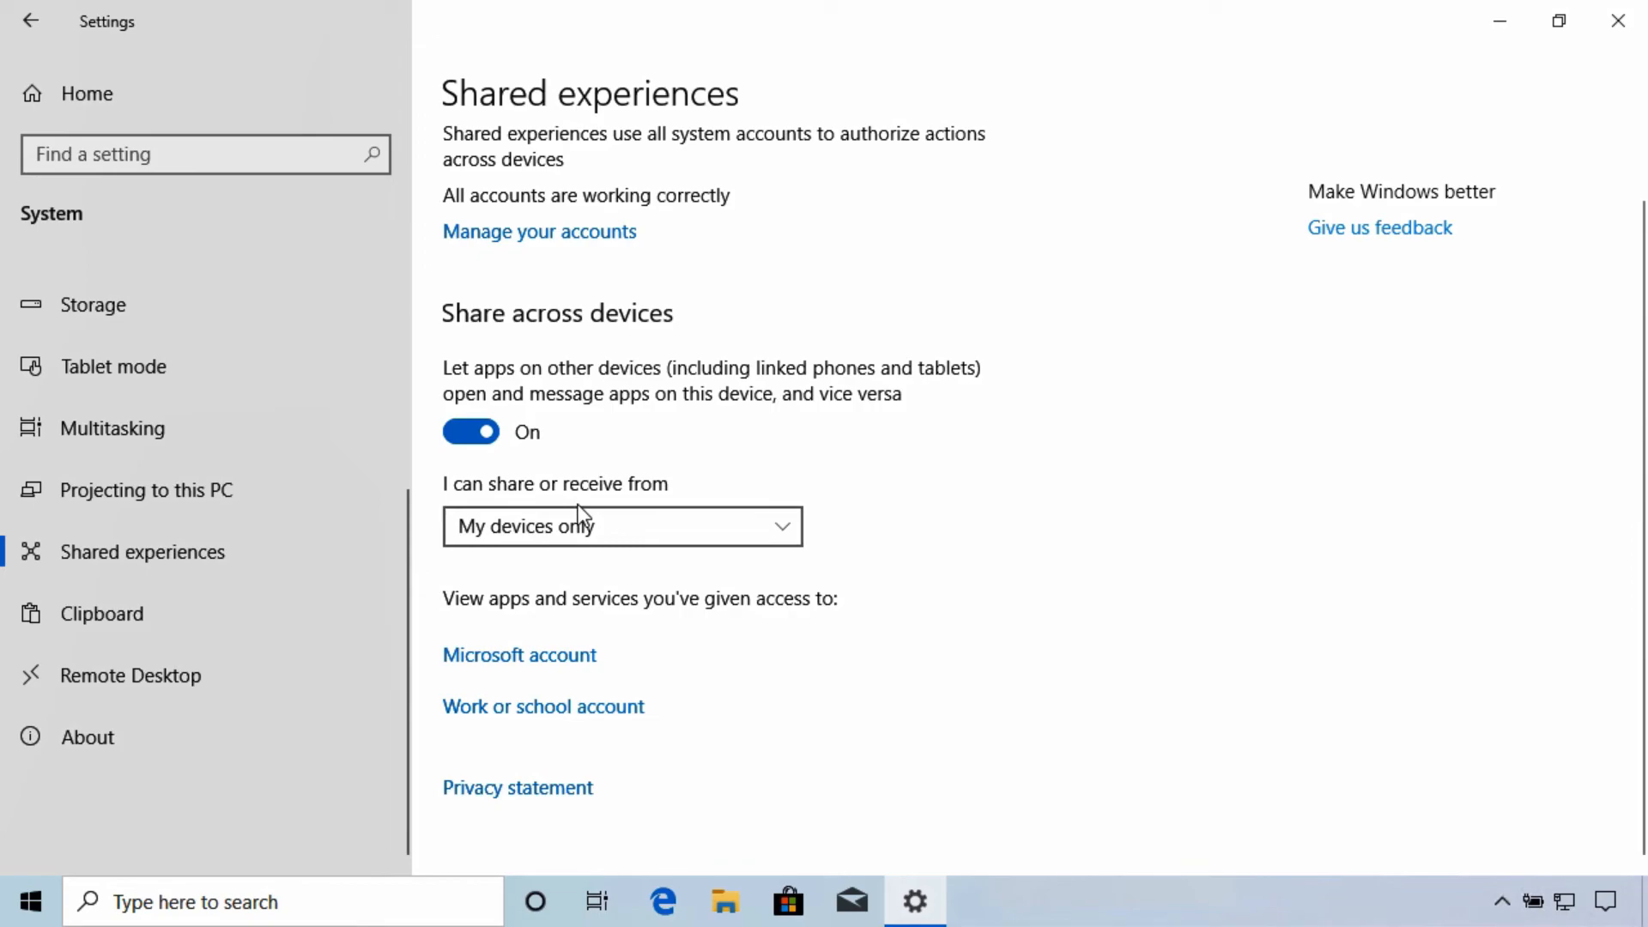
Confirm 'I can share or receive from' stays on My devices only
{"action": "left_click", "coordinate": [722, 534]}
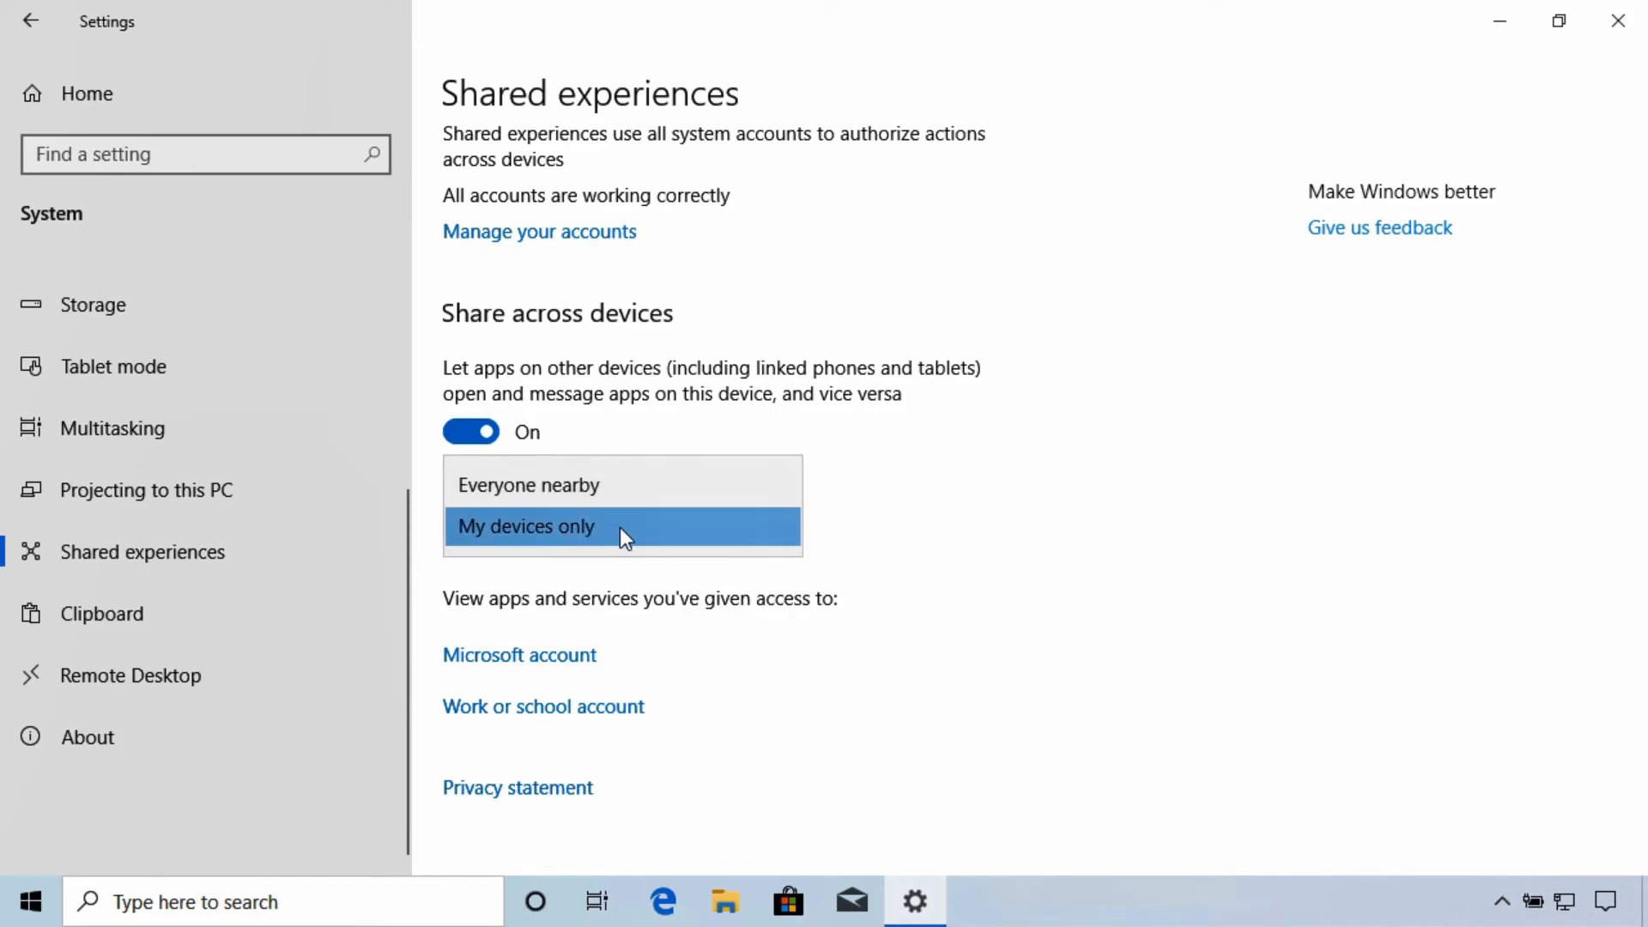
{"action": "left_click", "coordinate": [879, 548]}
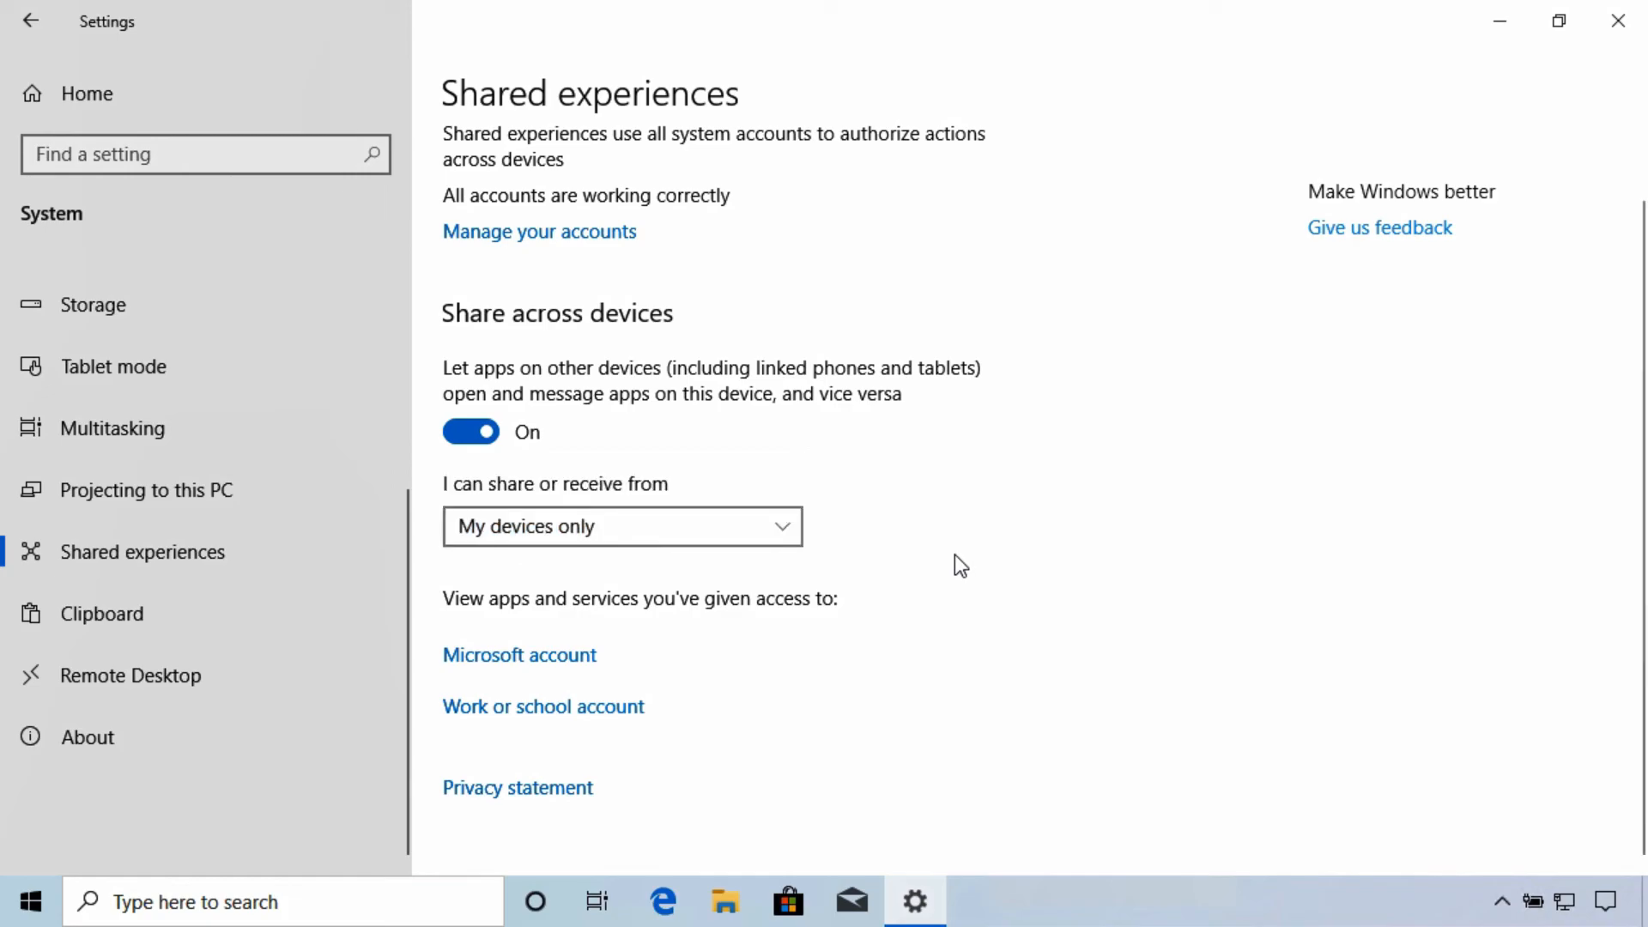